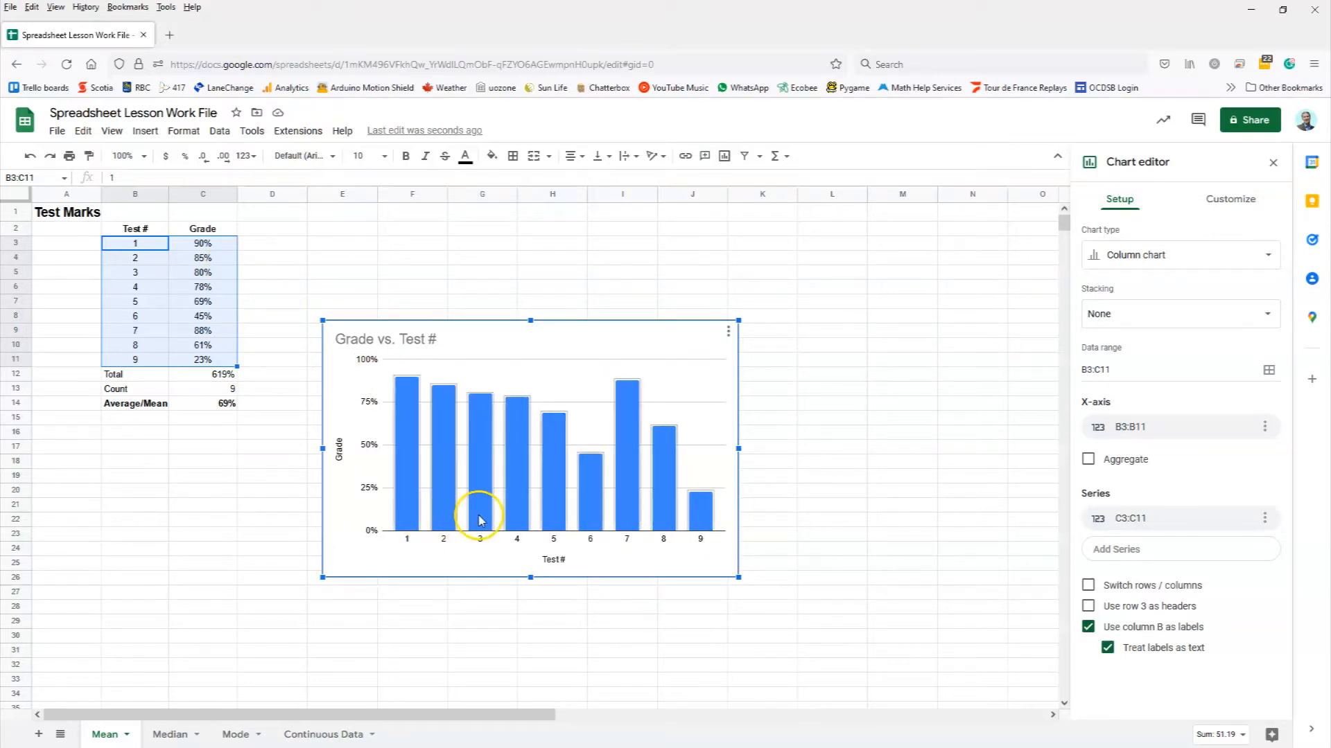
Step: Click cell C3 to close the Chart editor and deselect the Grade vs. Test # chart
left_click(206, 243)
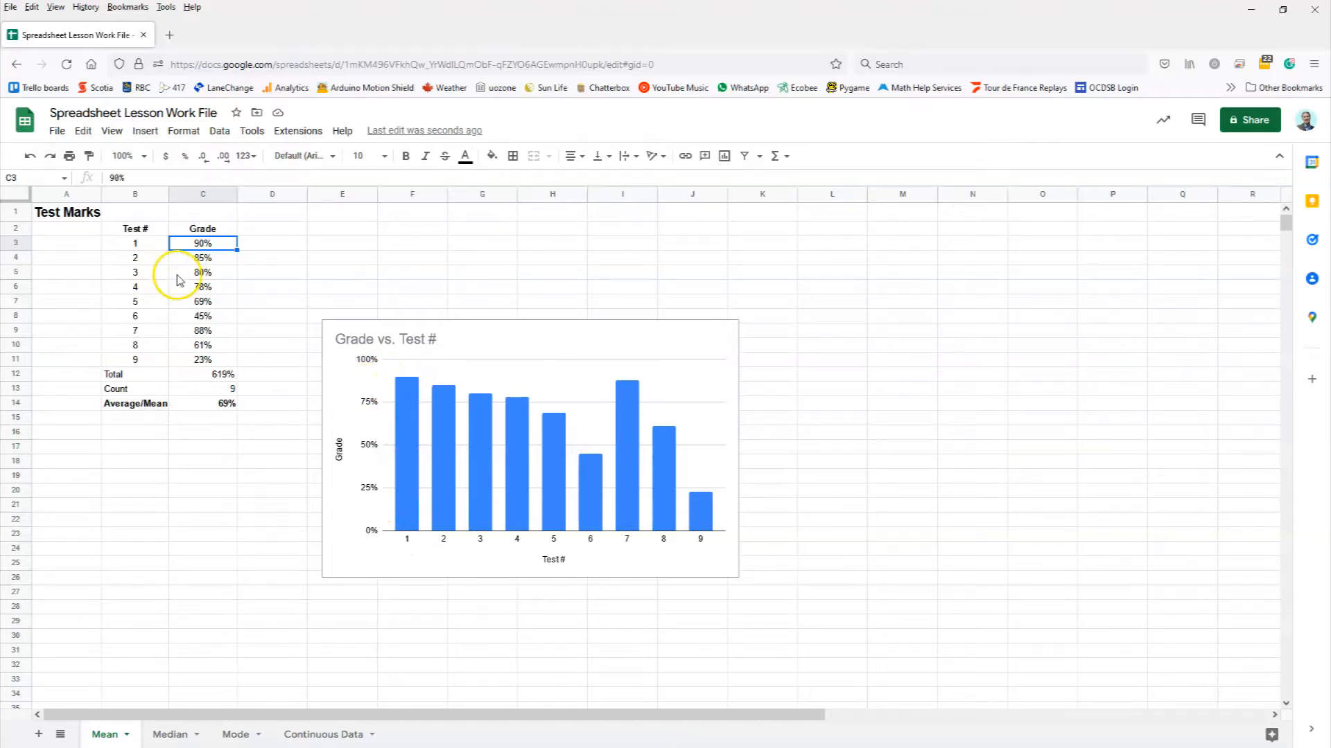
left_click(140, 357)
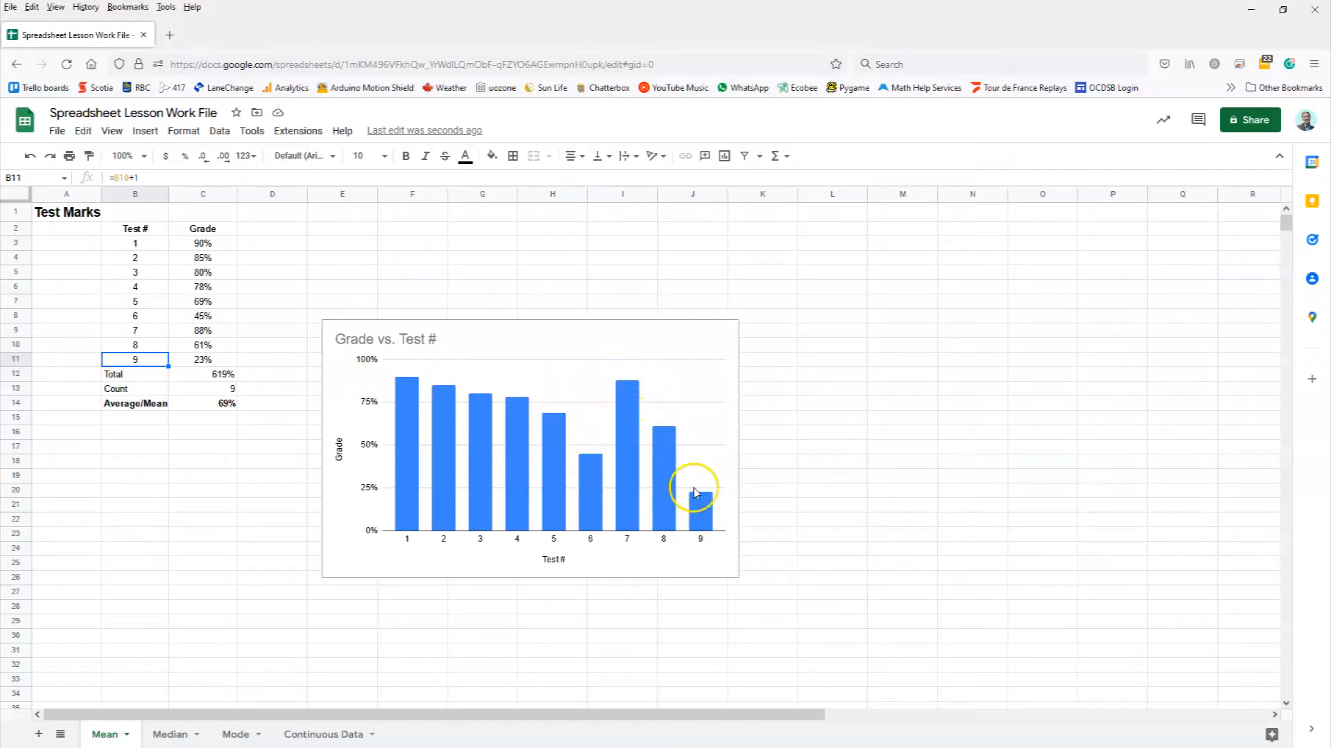
left_click(728, 518)
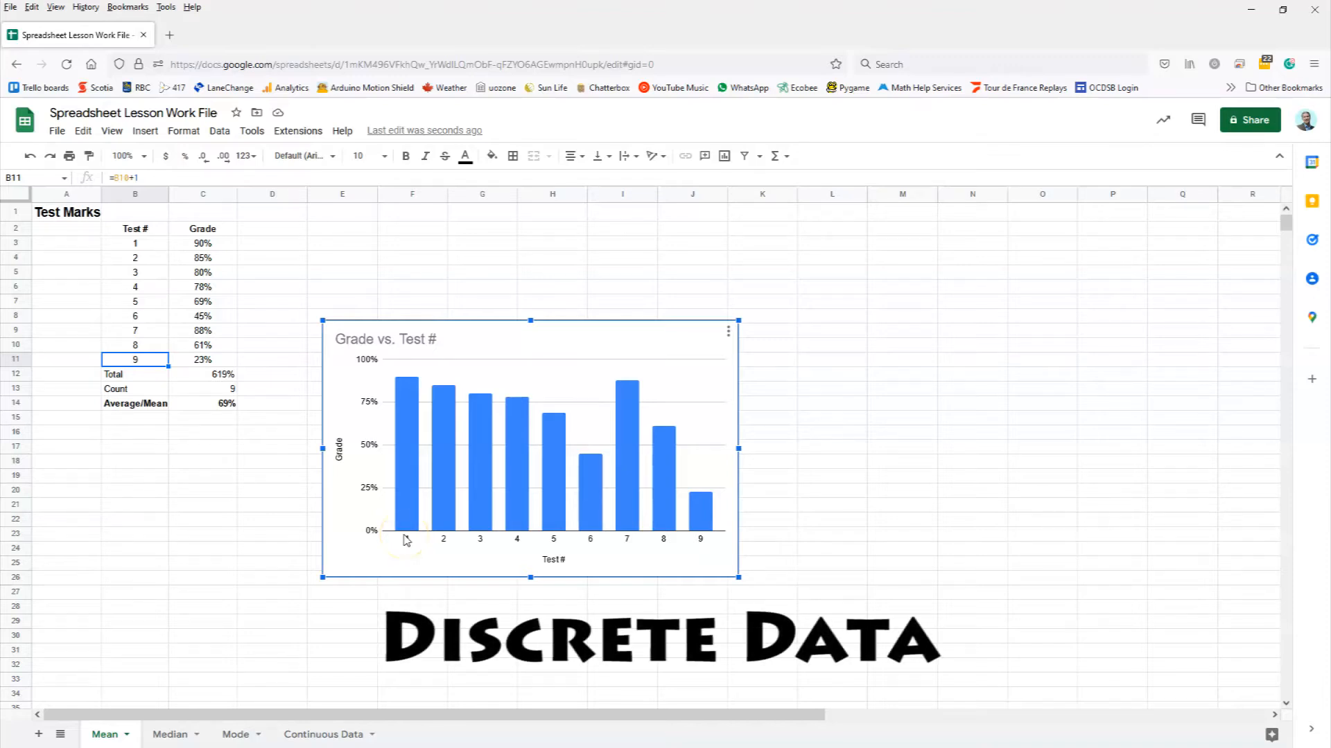
mouse_move(407, 476)
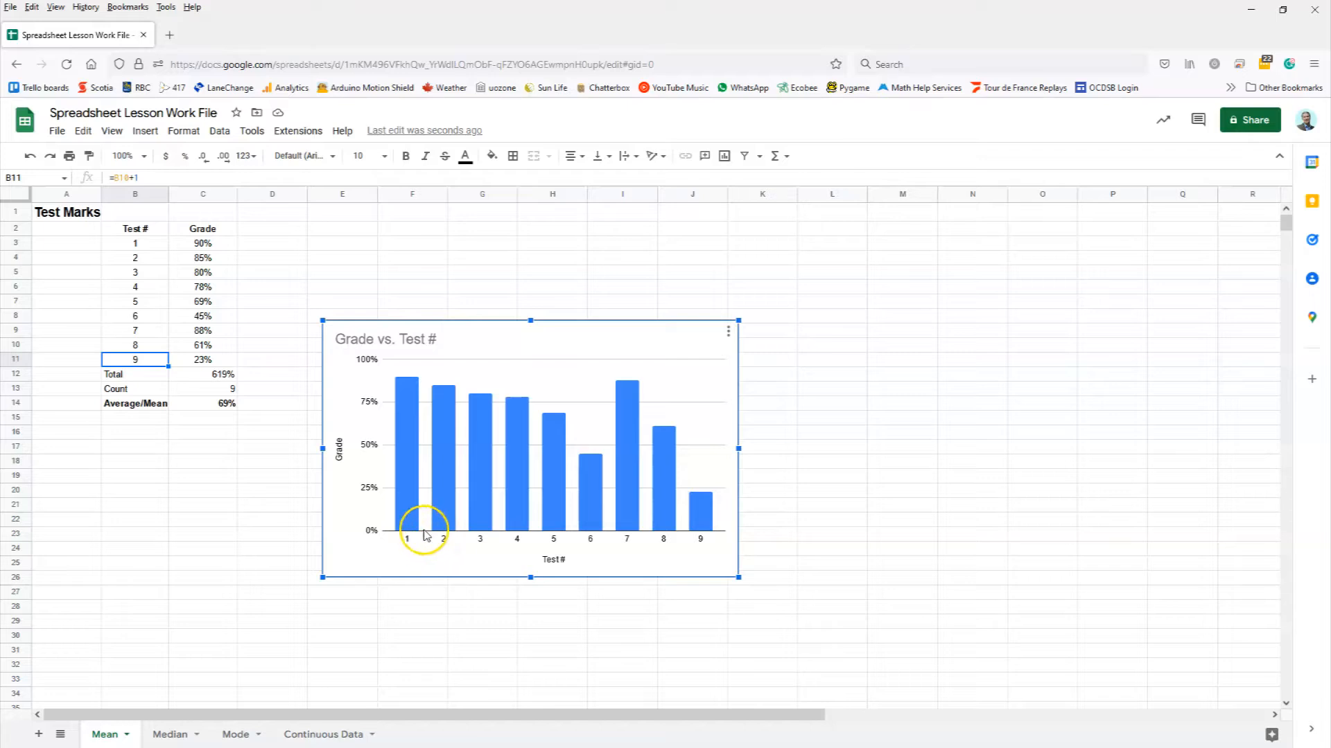
mouse_move(435, 537)
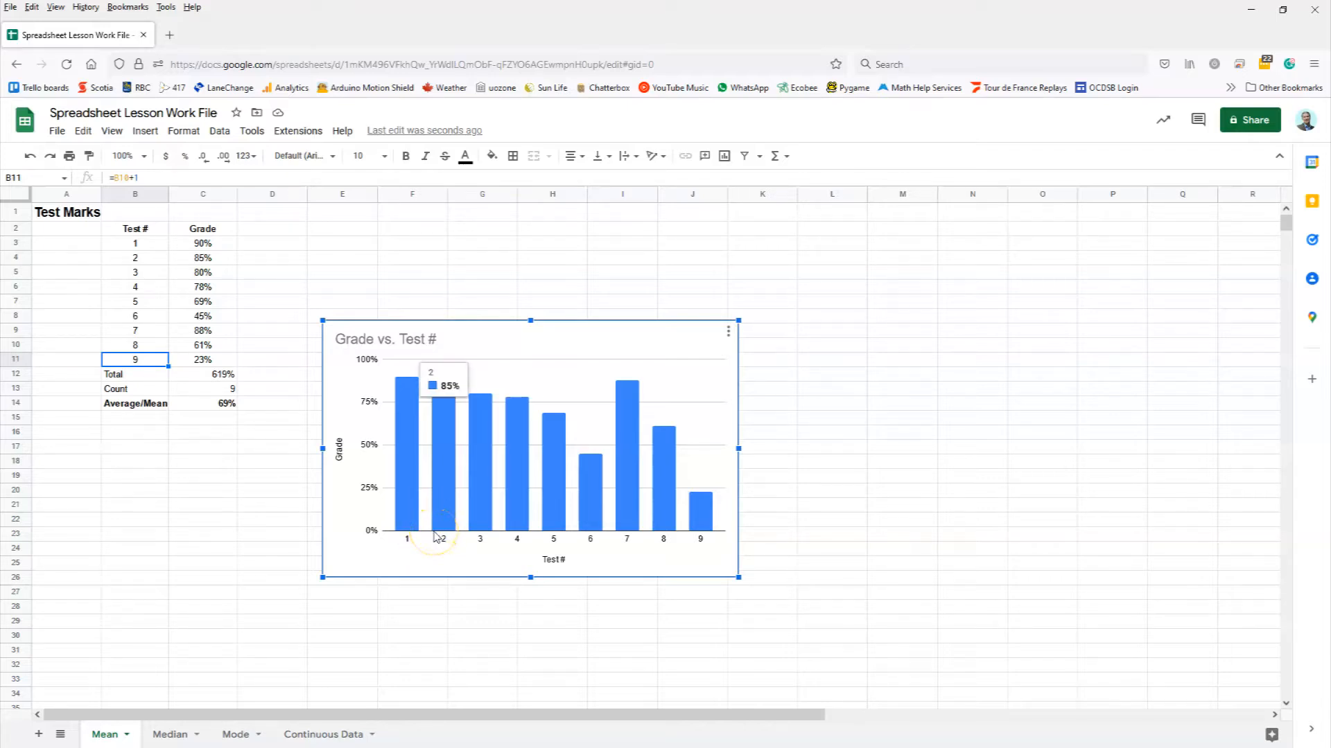
Step: On the Continuous Data sheet, point out the first readings and select the Time/Temperature range B3:C17
left_click(323, 735)
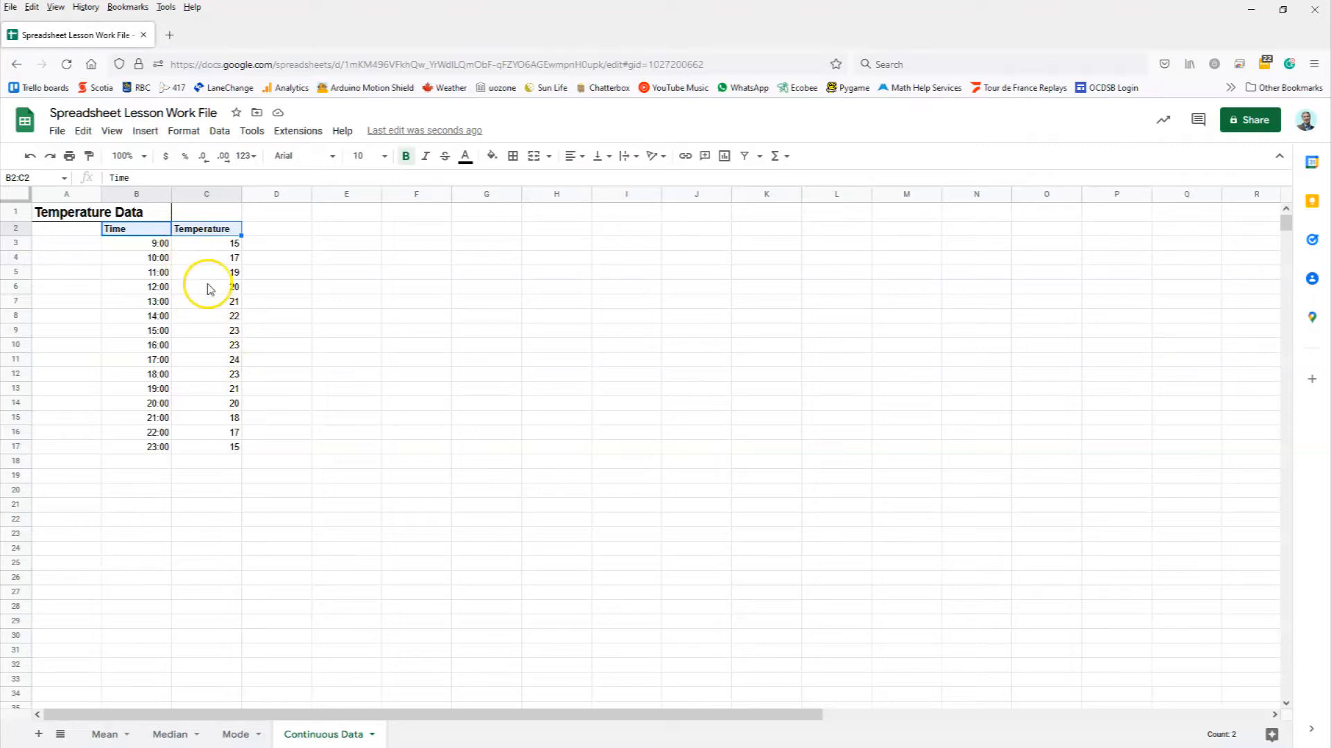
left_click(157, 246)
left_click(235, 244)
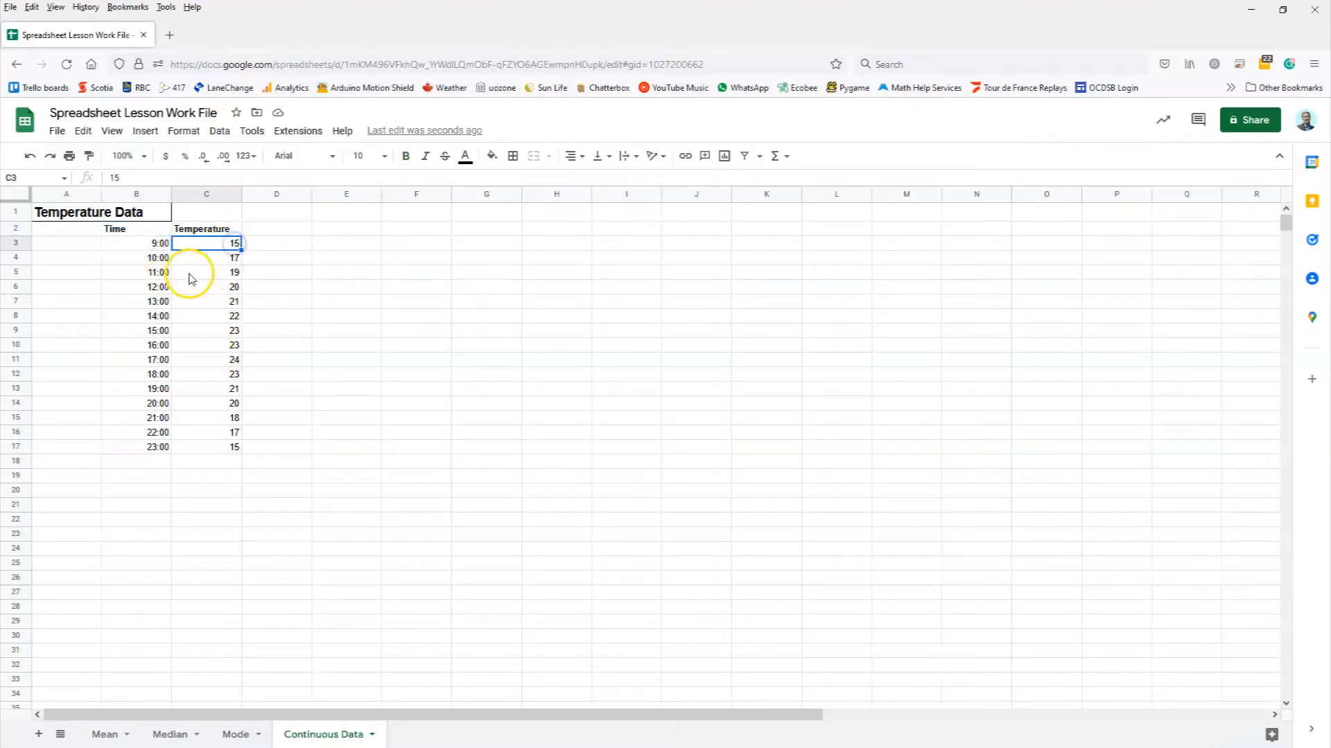
left_click(158, 258)
left_click(222, 257)
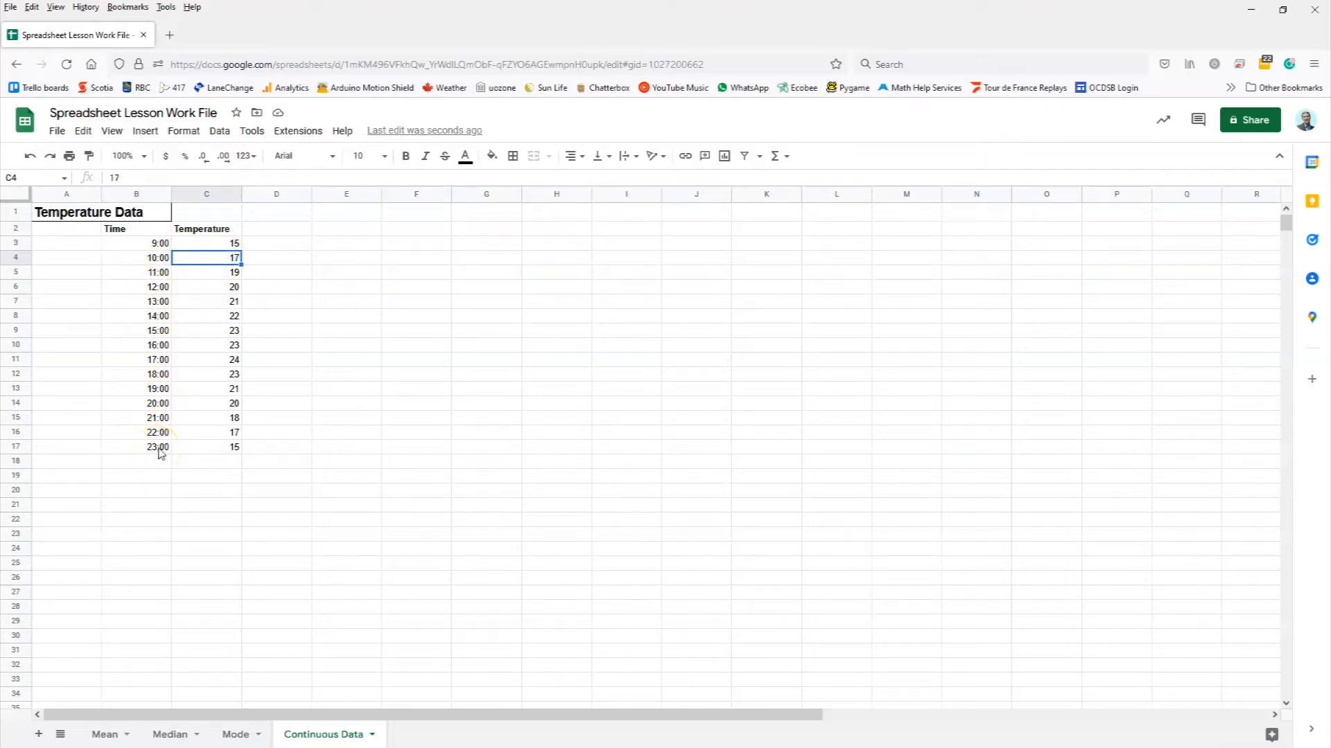
left_click_drag(158, 453, 223, 452)
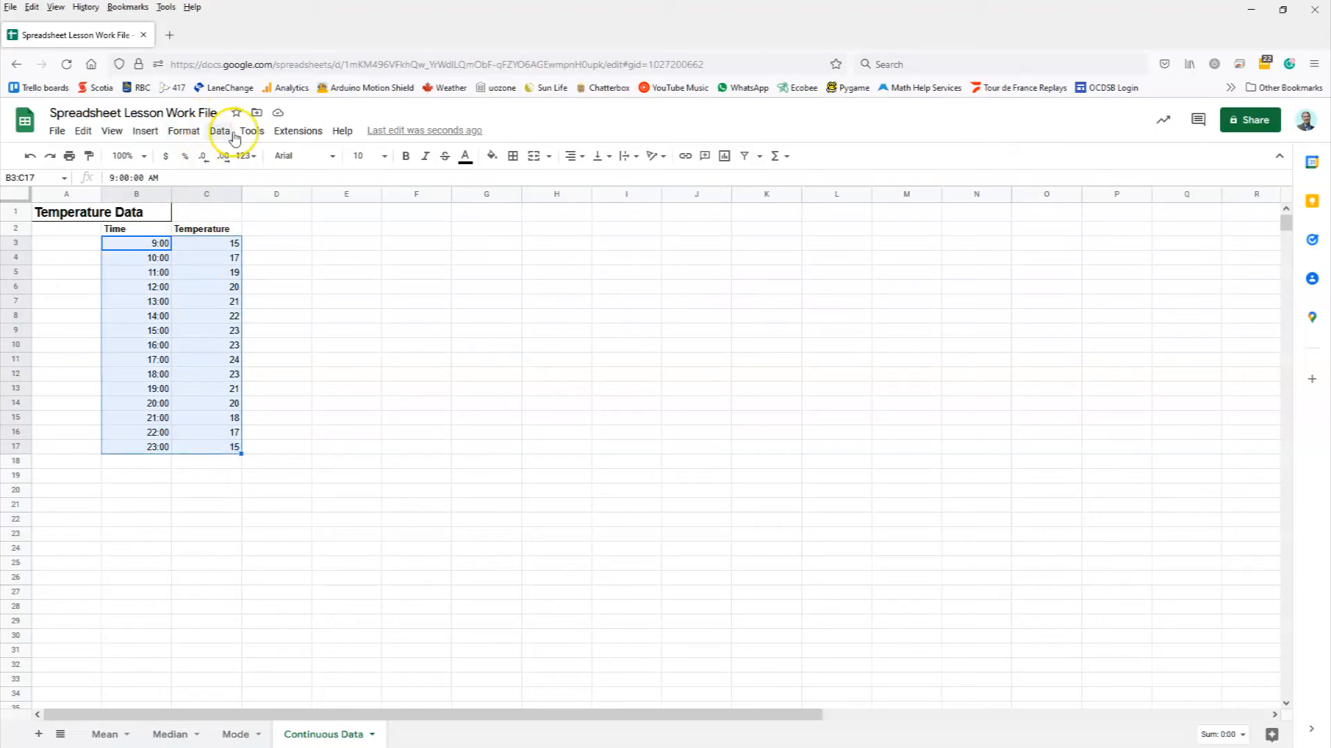
left_click(146, 131)
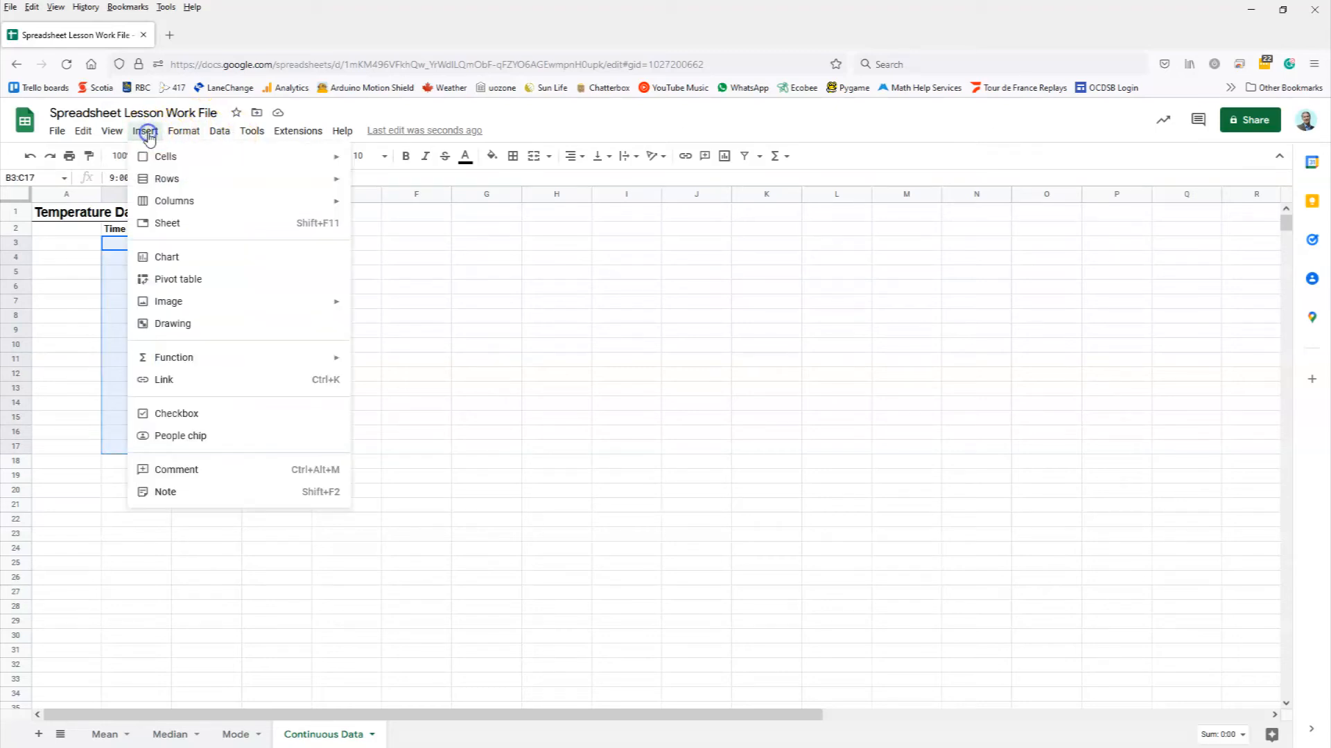
Step: Insert a line chart of B3:C17, move it up beside the table, and open its Customize settings
left_click(176, 264)
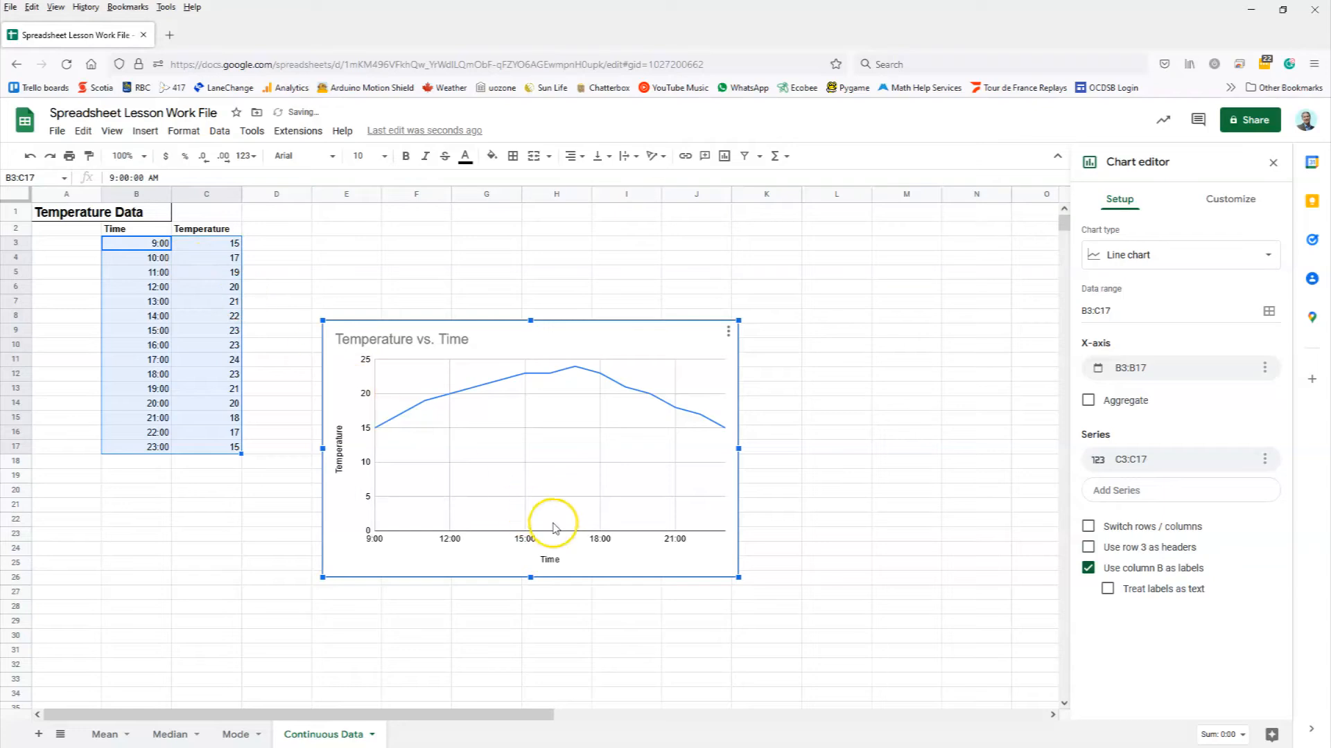
left_click_drag(610, 334, 597, 241)
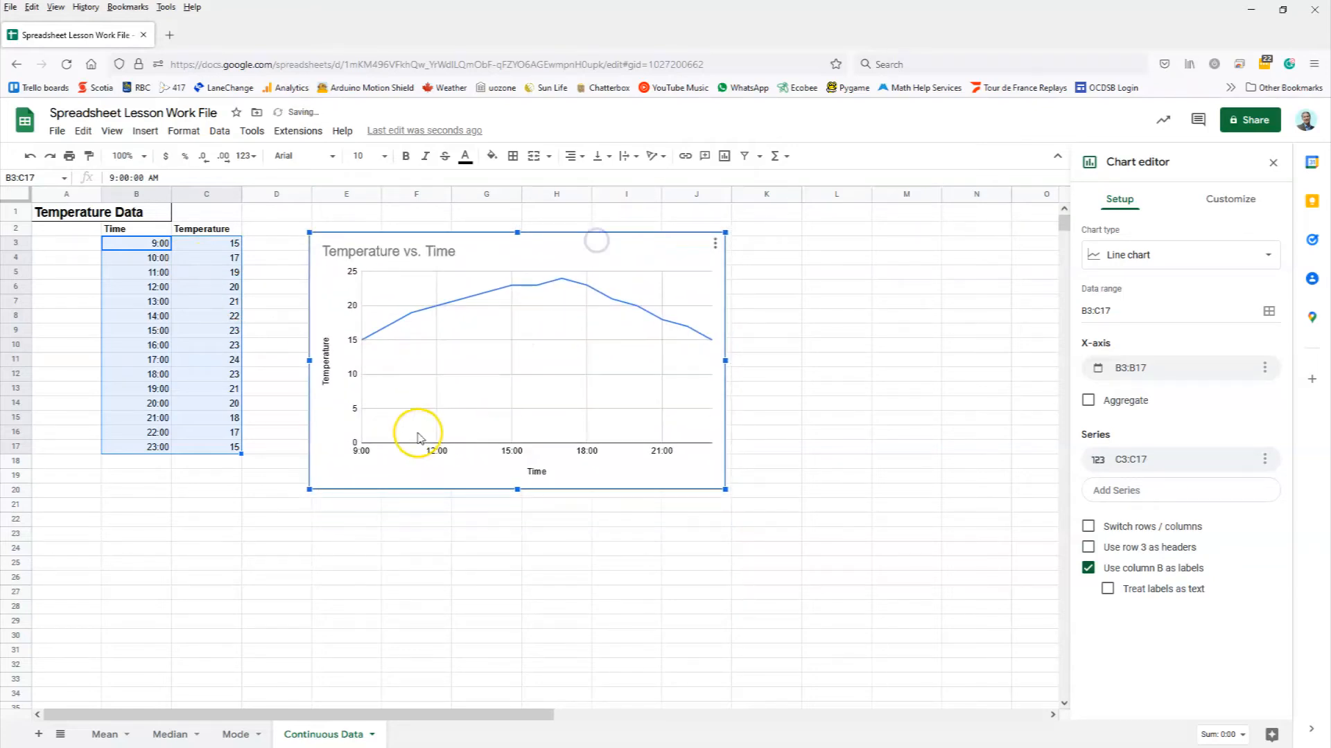
left_click(355, 358)
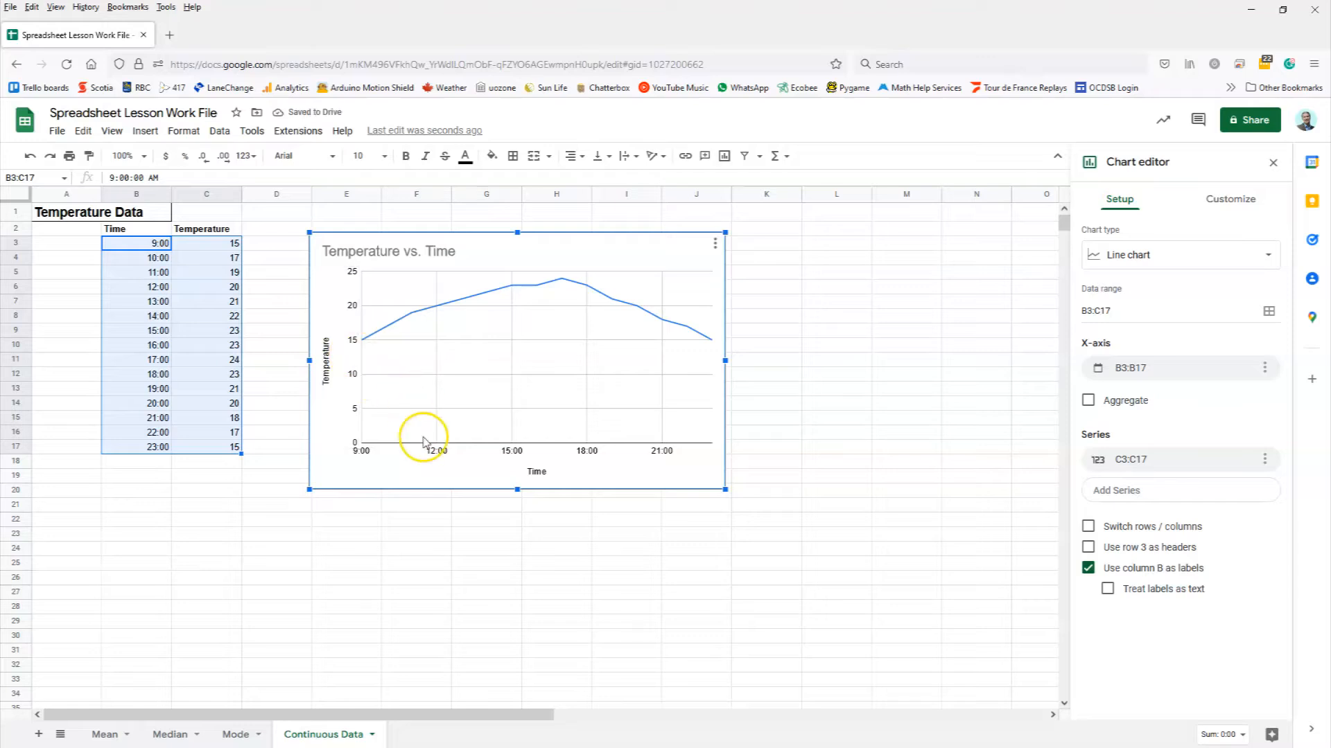
left_click(715, 244)
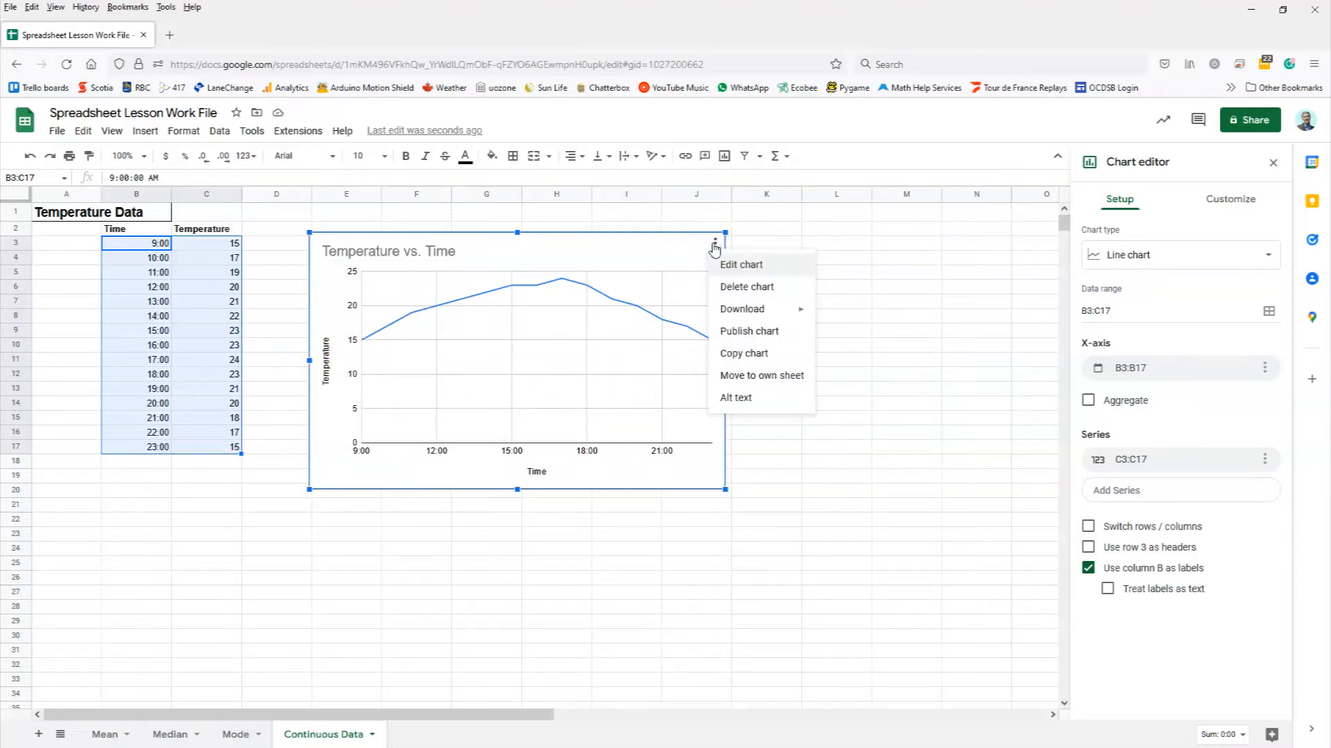
left_click(736, 268)
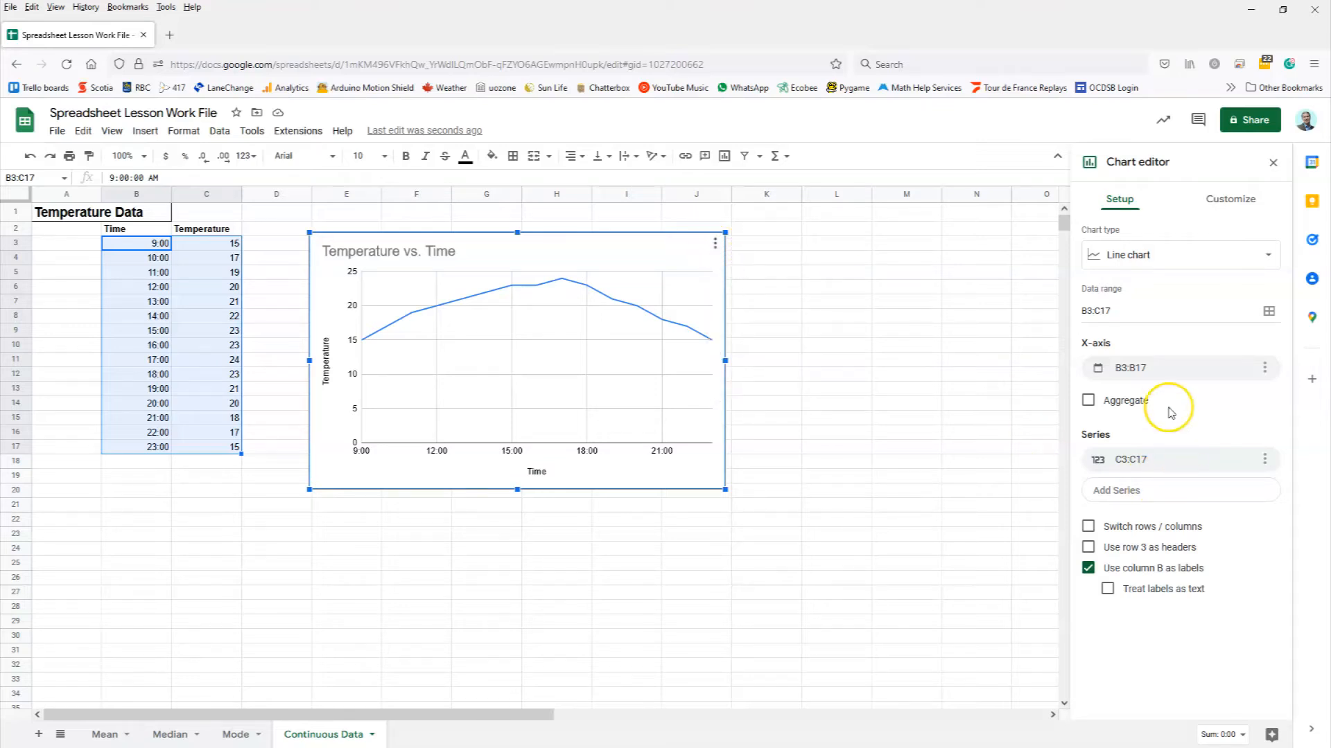
left_click(1230, 200)
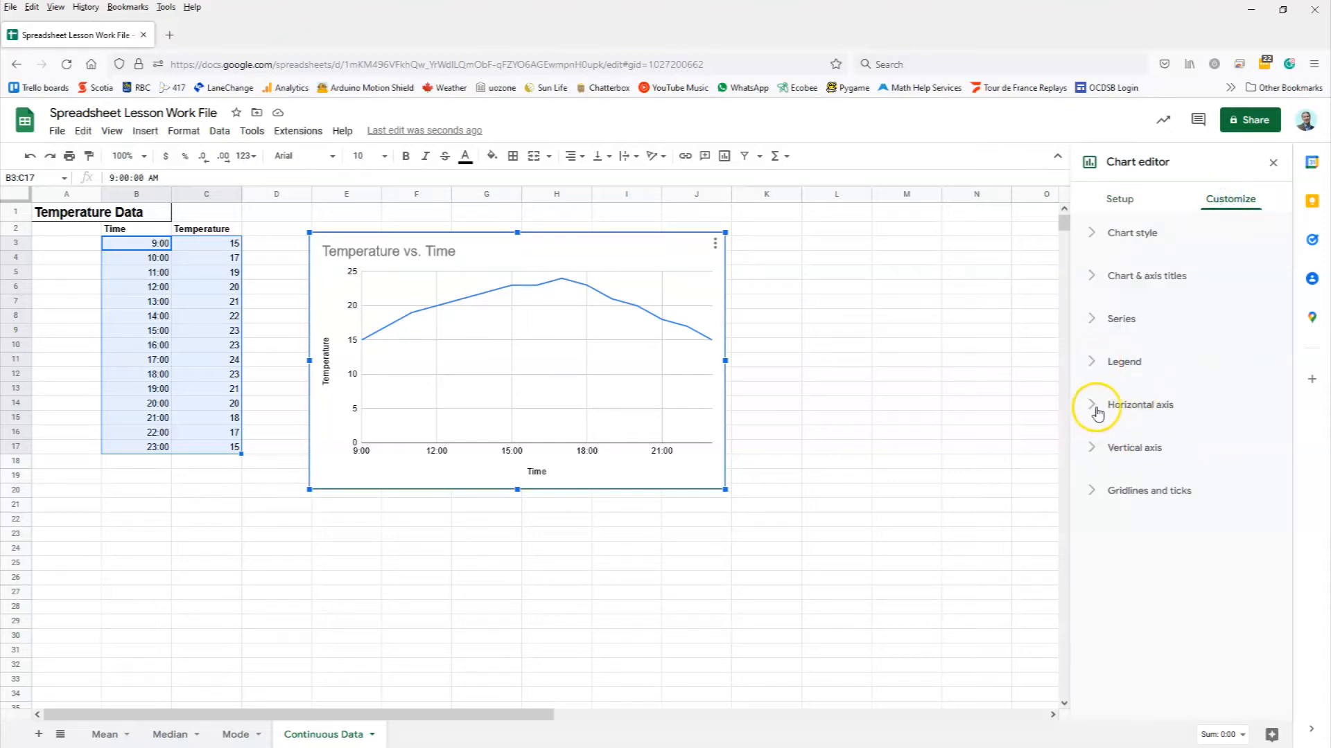
Step: Under Gridlines and ticks, set vertical-axis minor spacing to Count with 4 minor gridlines
left_click(1093, 491)
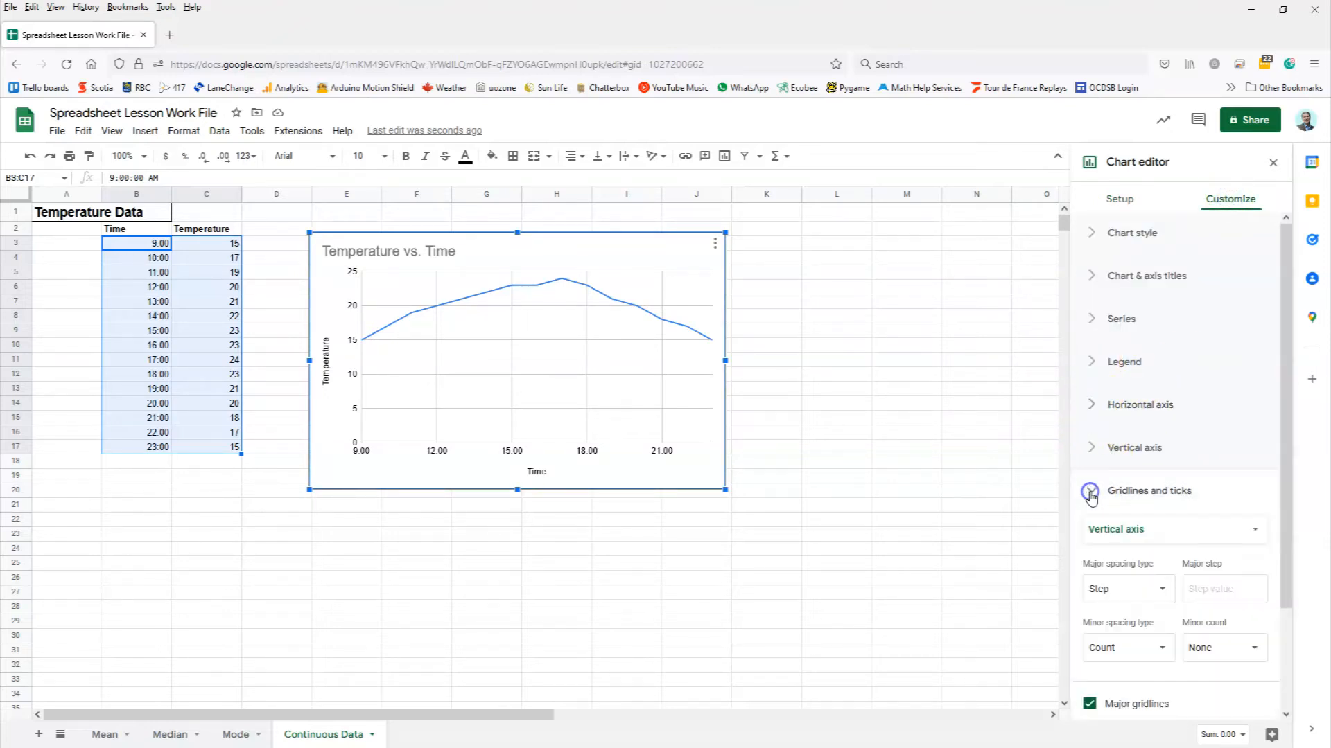
scroll(1161, 570, "down", 2)
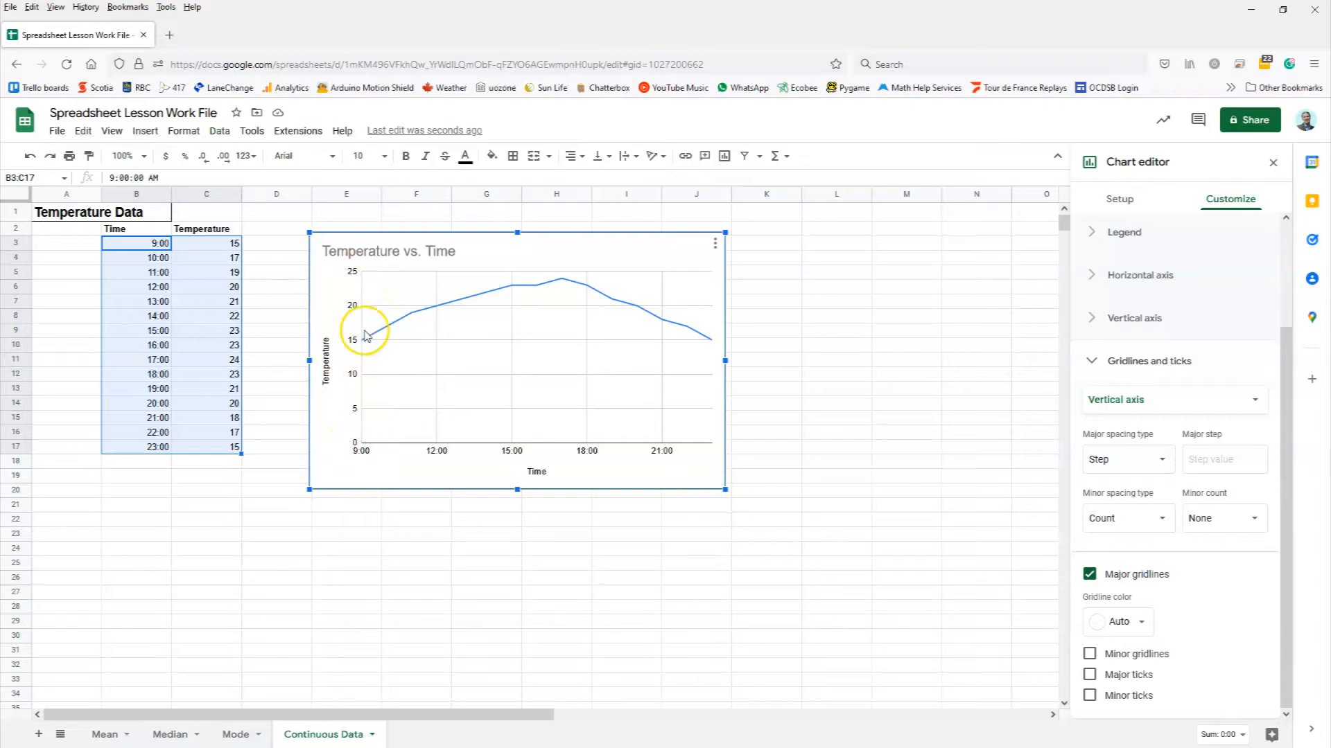
left_click(1163, 521)
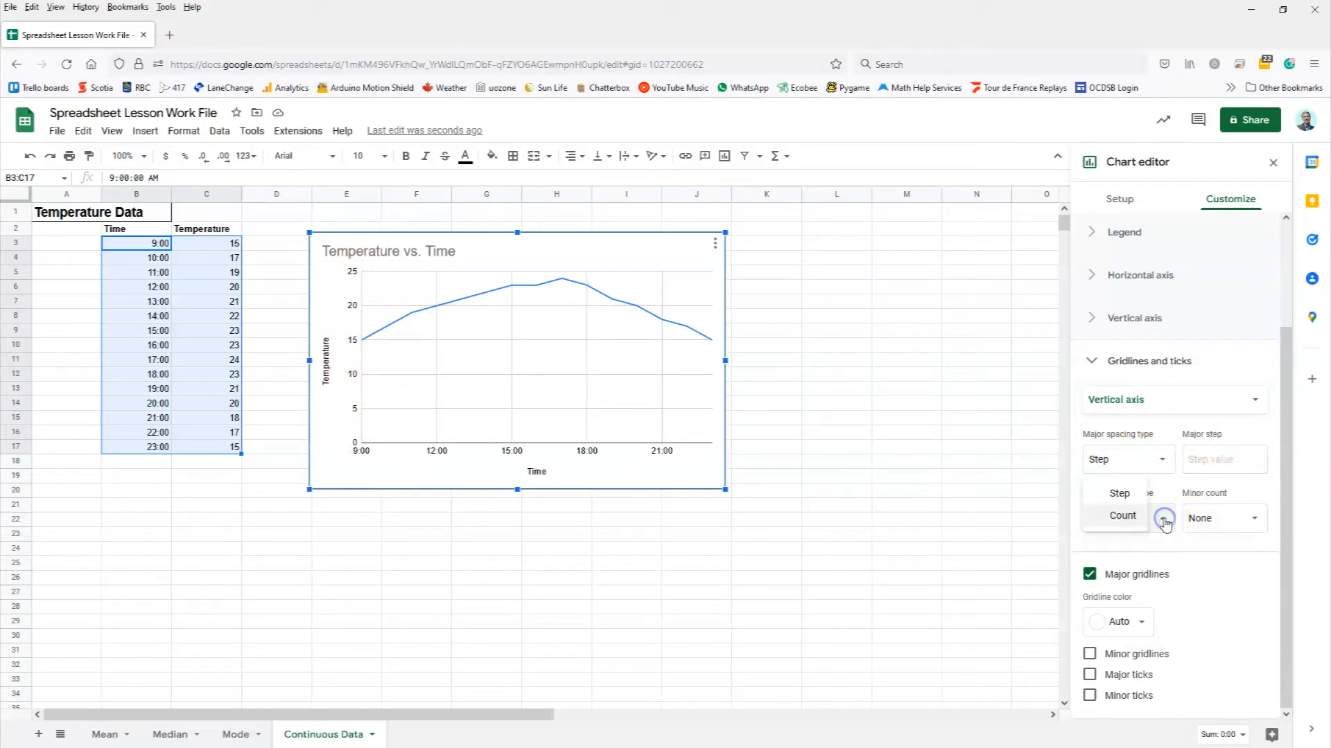
left_click(1134, 517)
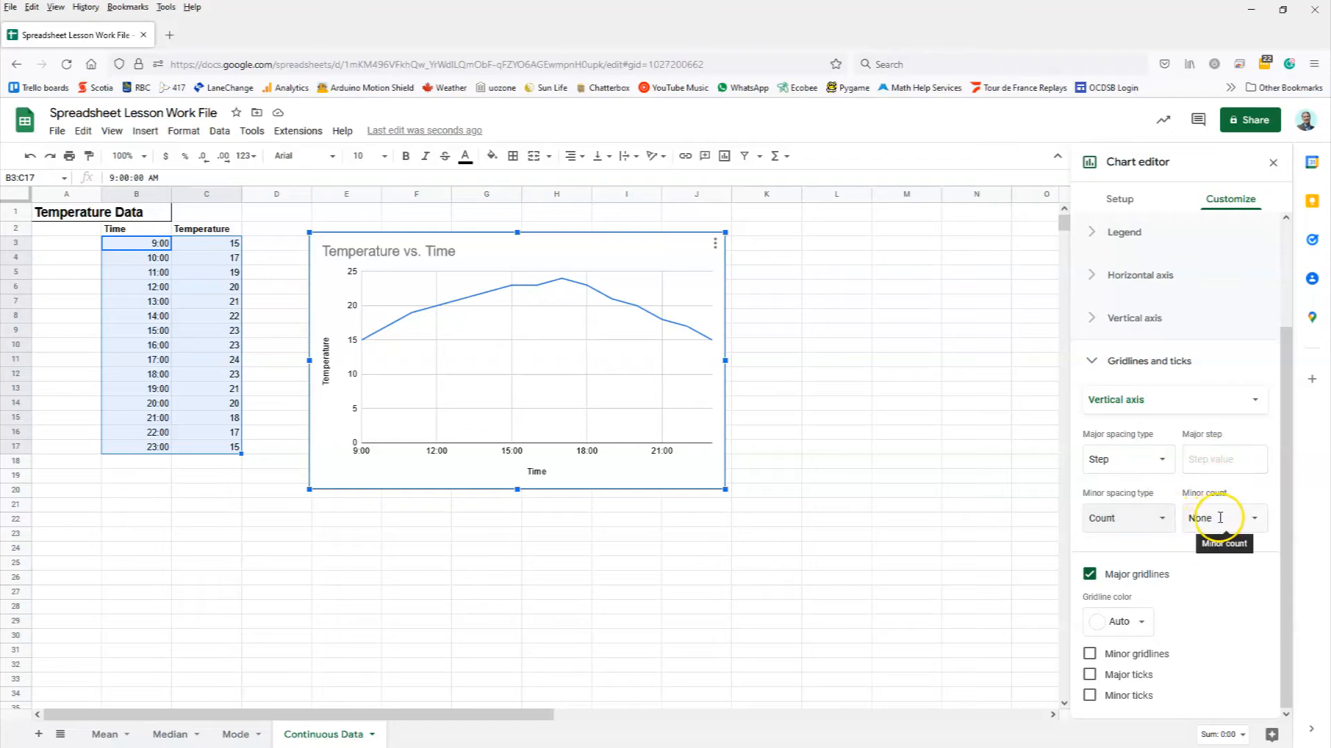
left_click(1256, 522)
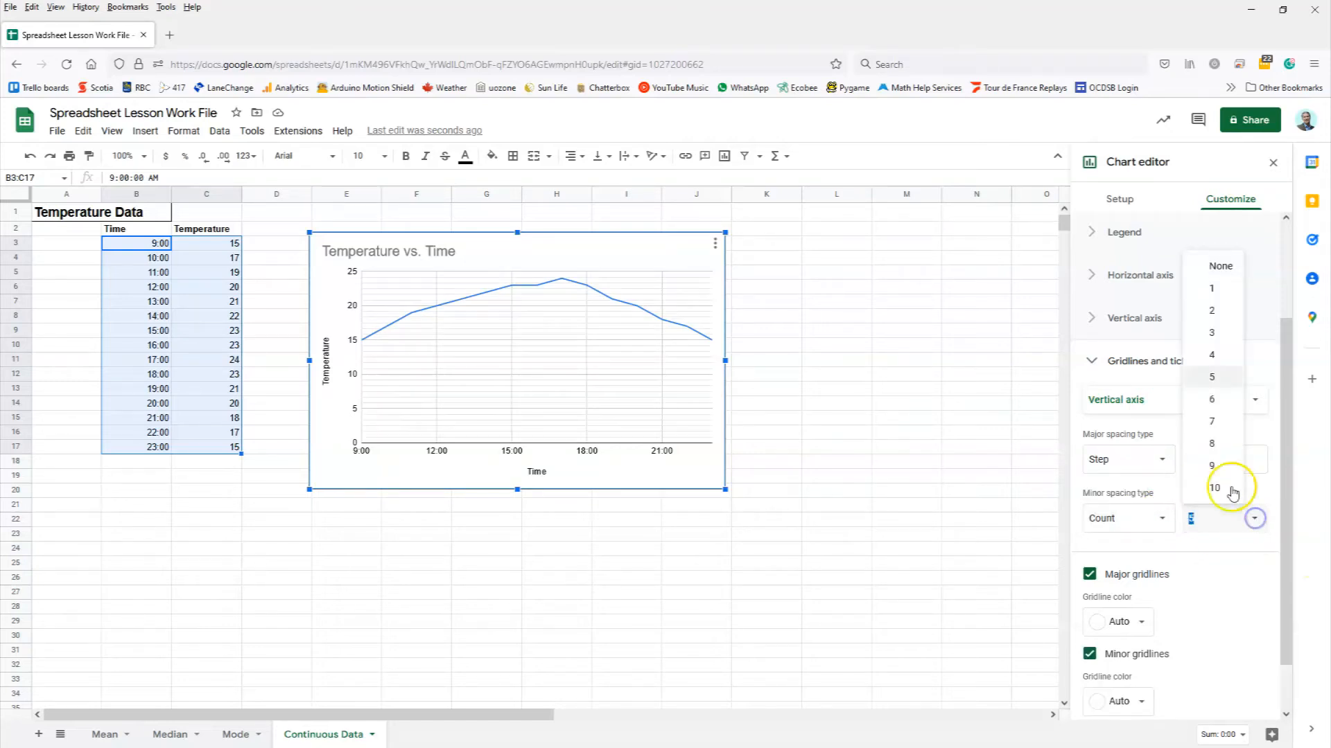
left_click(1213, 356)
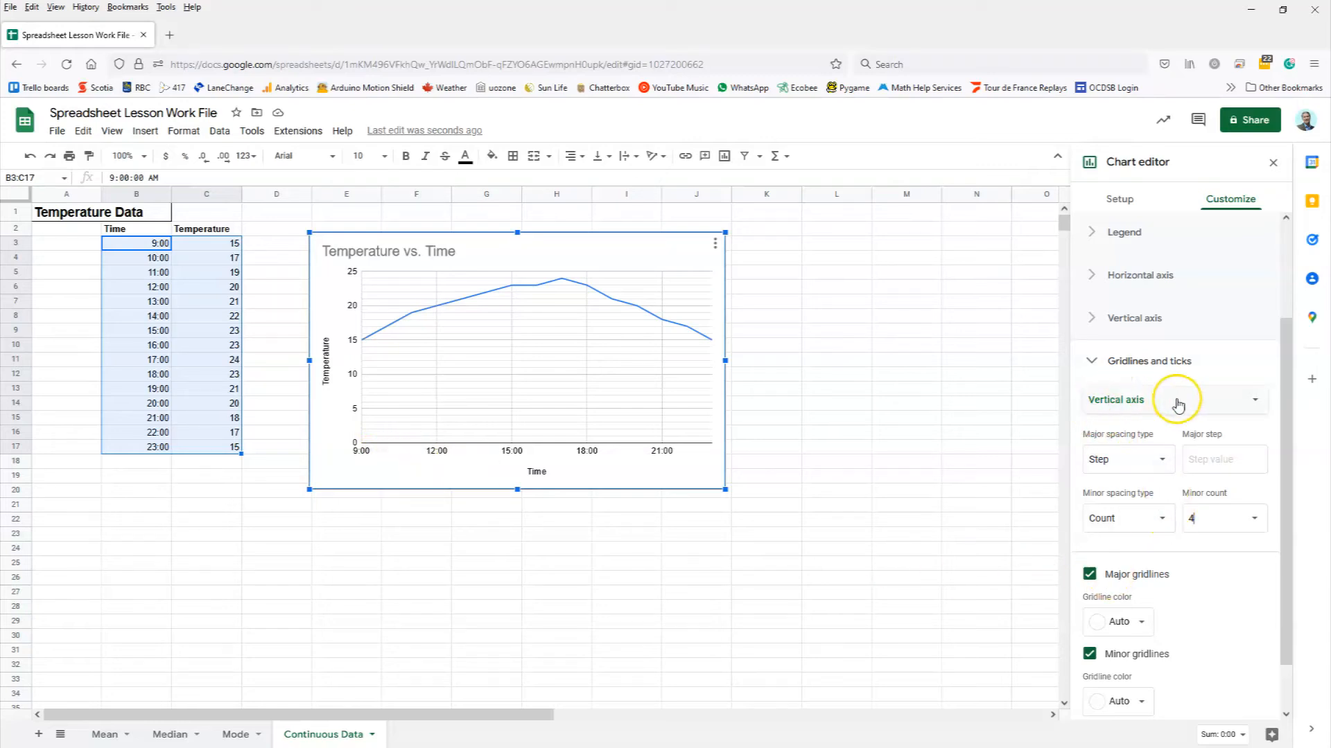
left_click(1204, 405)
left_click(1179, 379)
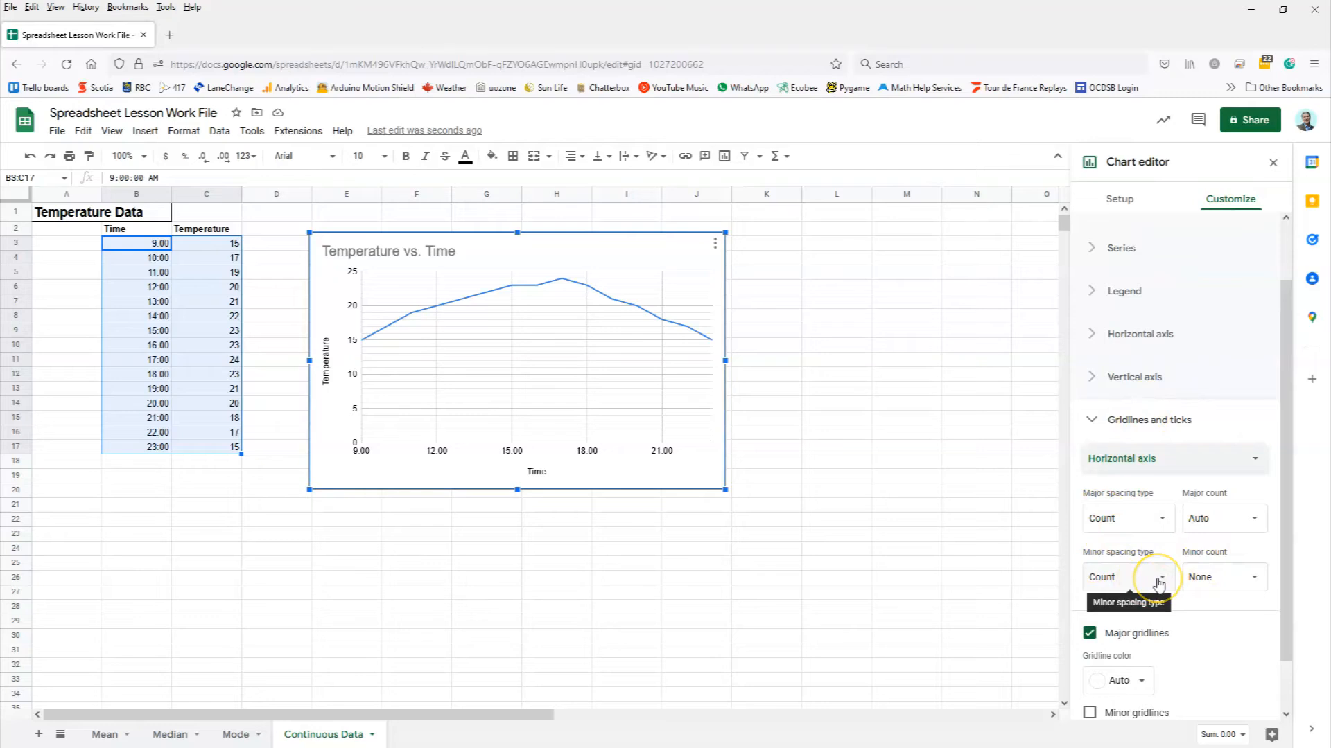
Step: Set the horizontal Time axis minor gridline count to 2, then click C4 to close the editor
left_click(1214, 577)
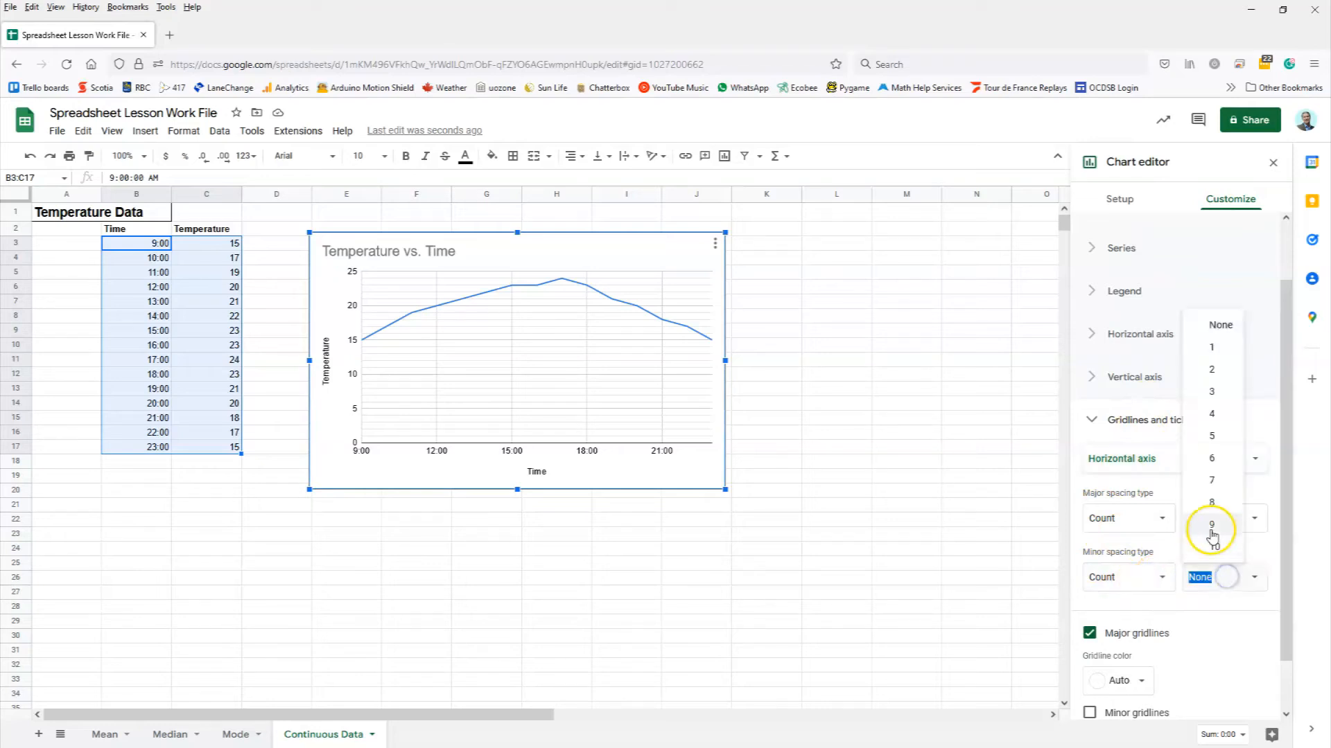
left_click(1202, 376)
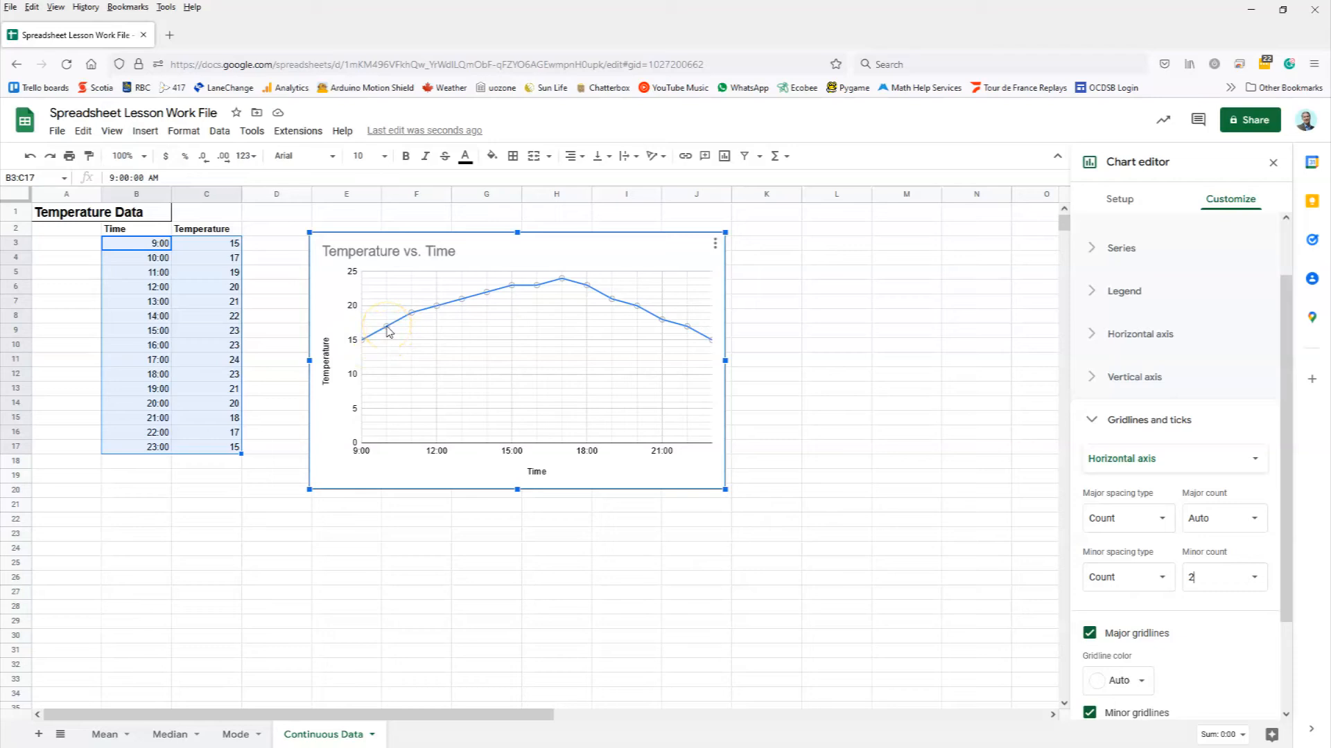
left_click(236, 261)
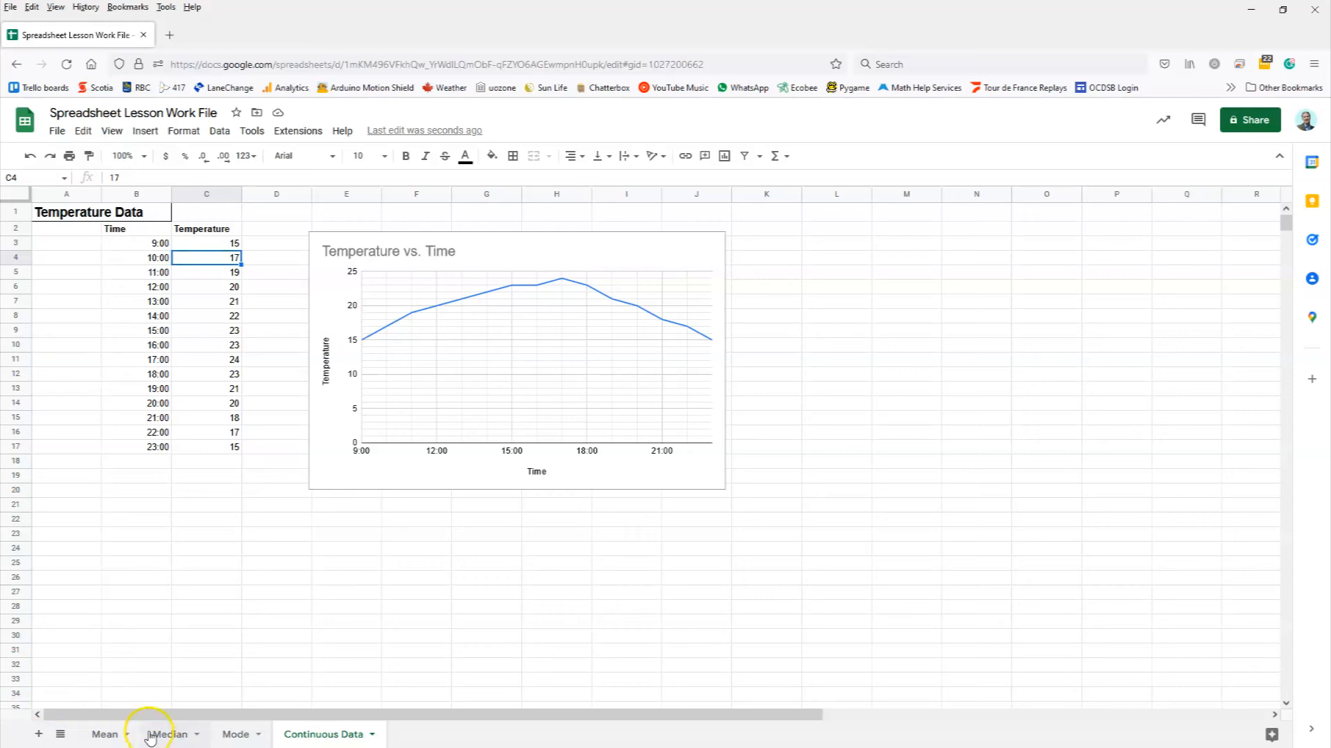
left_click(102, 736)
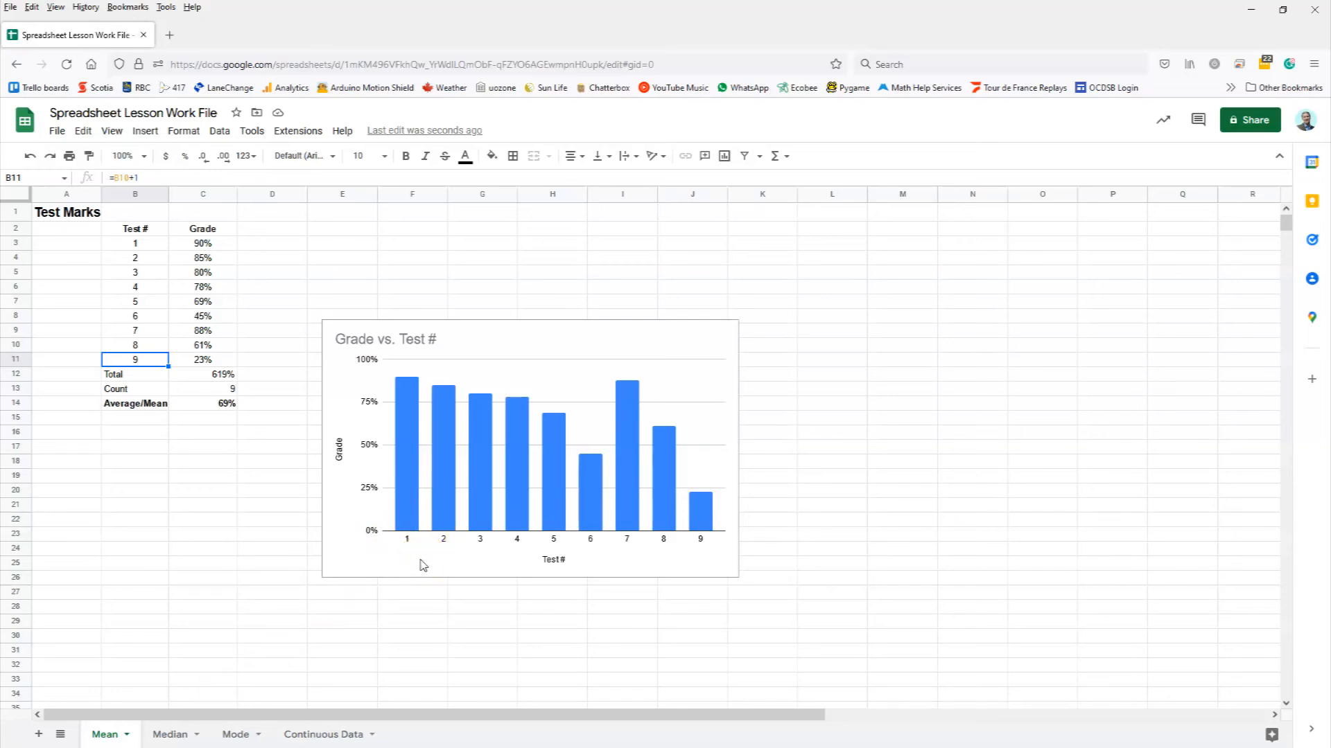
left_click(321, 732)
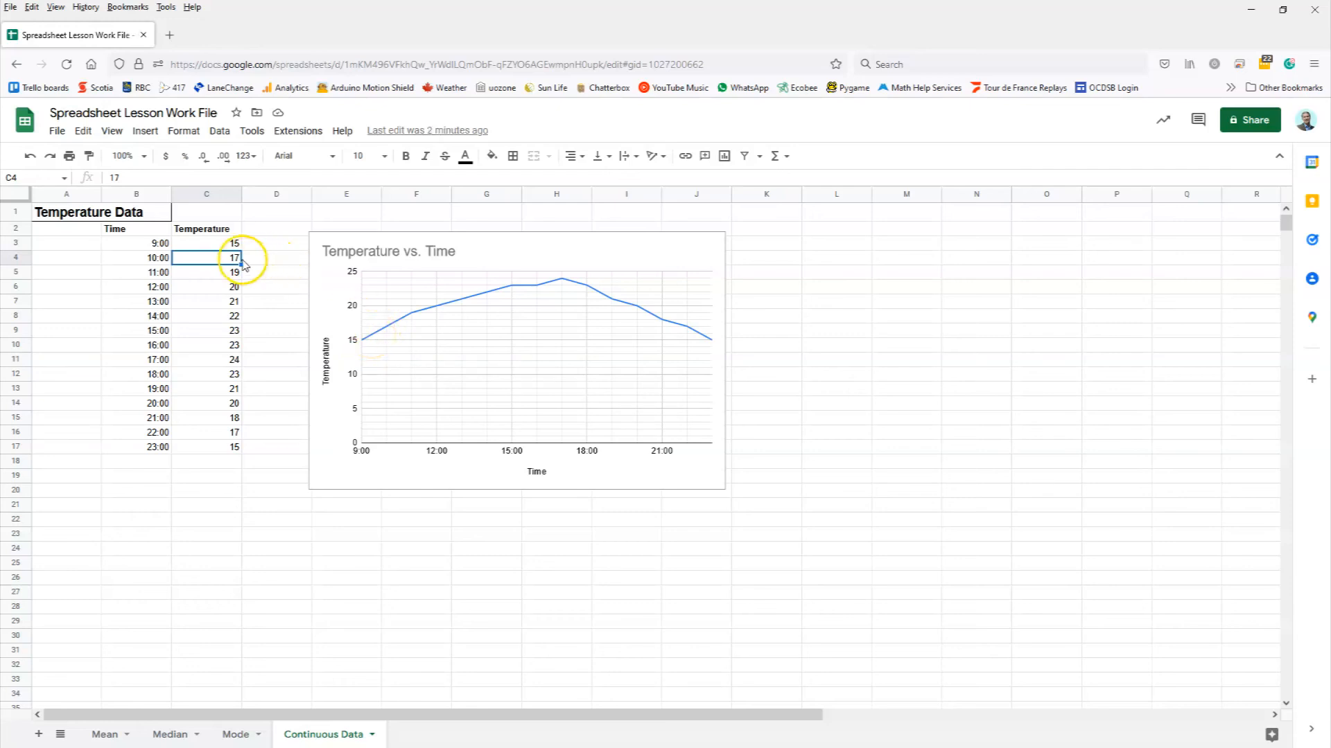
Step: Highlight the Temperature values in column C, clear the selection, and return to the Mean sheet
left_click_drag(229, 243, 211, 445)
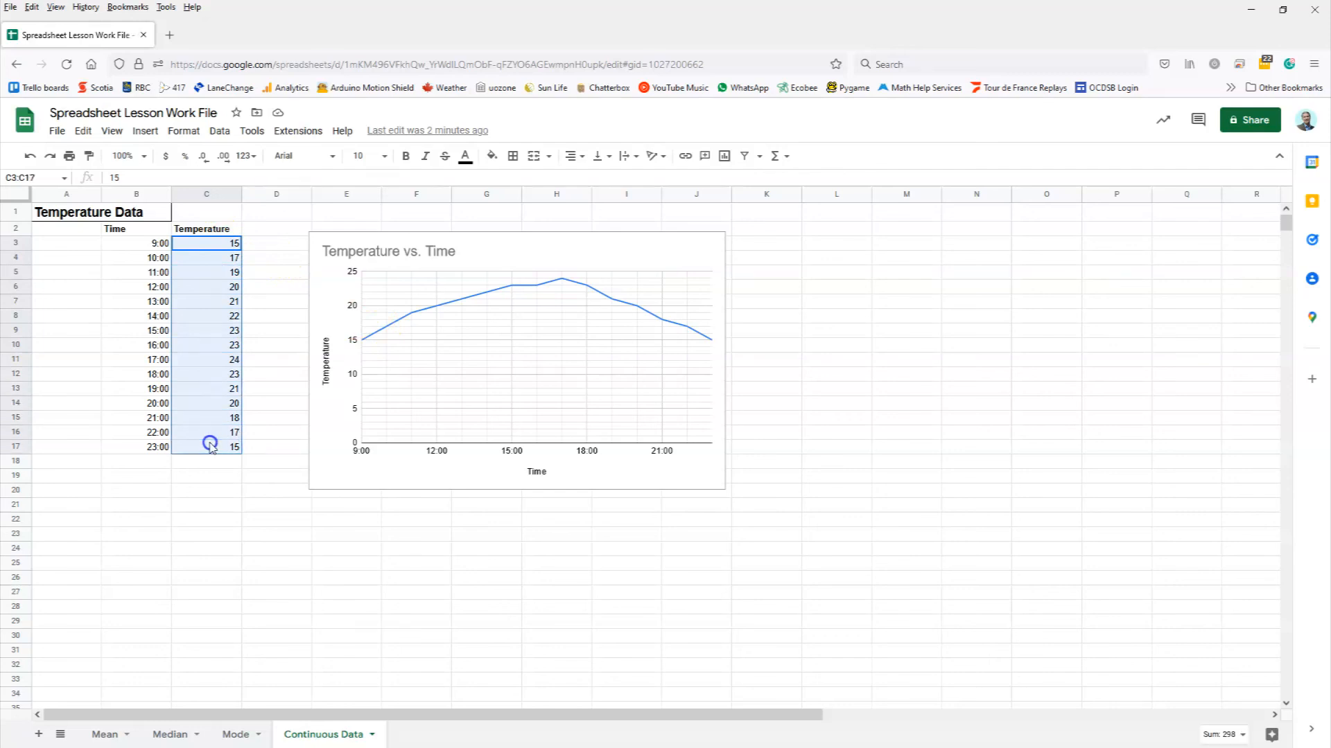
left_click(253, 250)
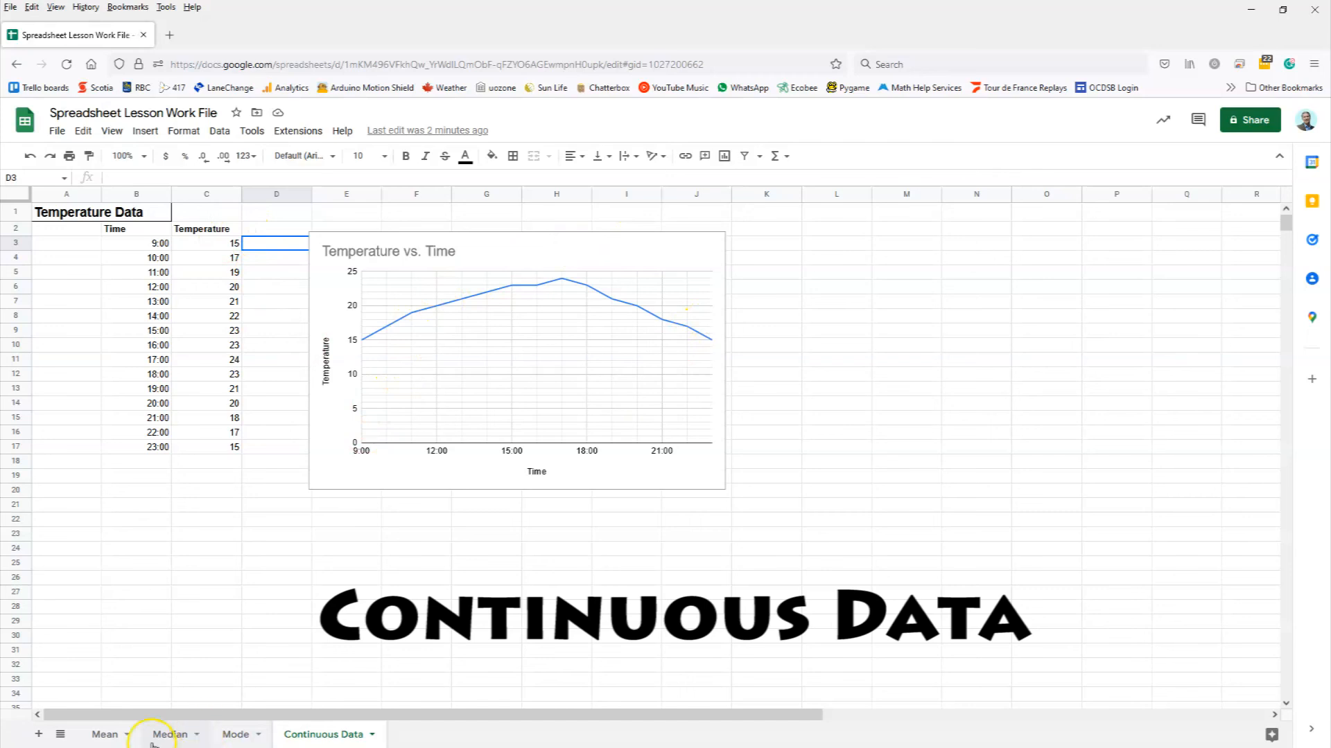
left_click(99, 737)
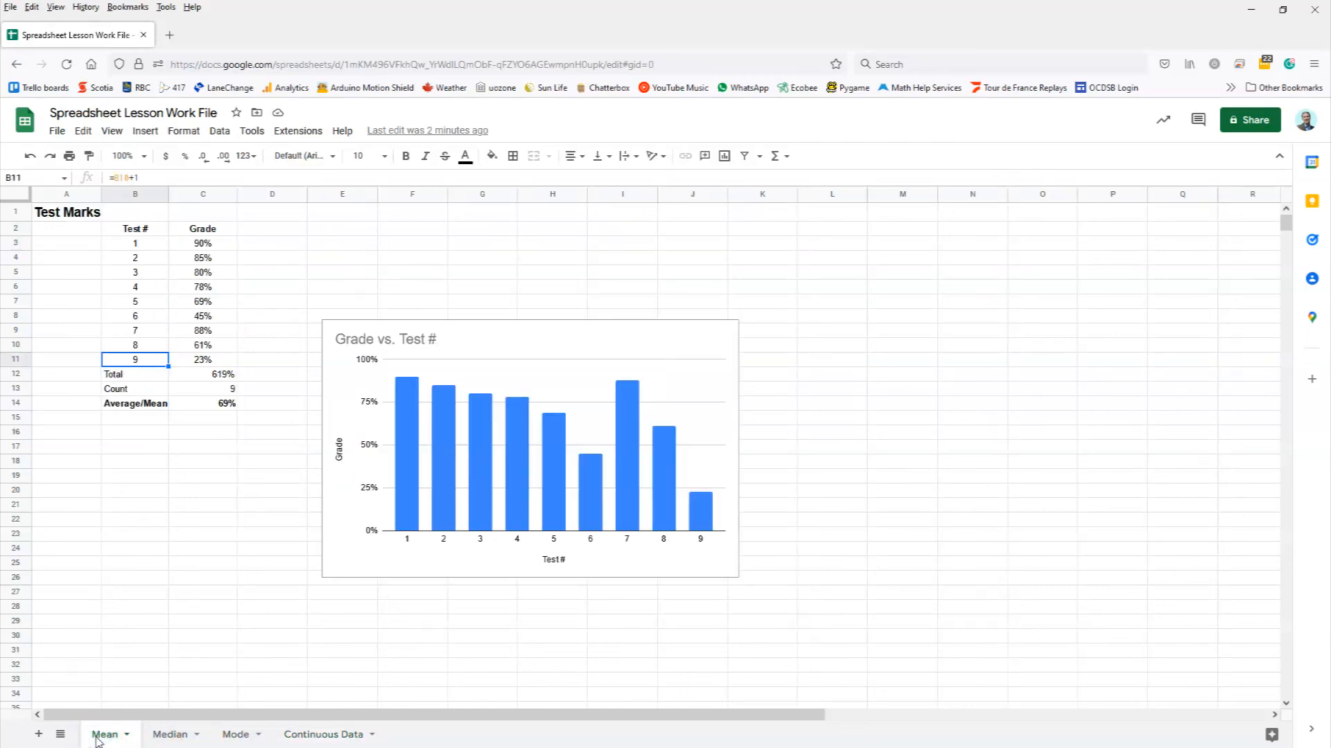